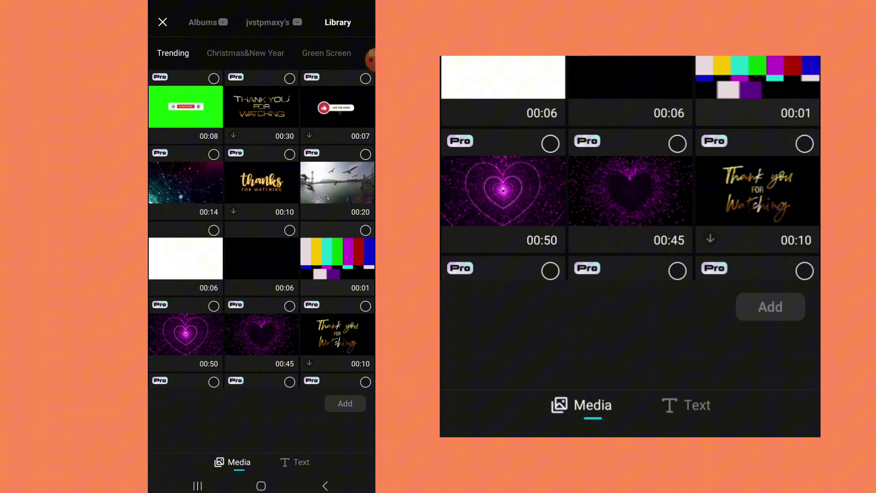
{"action": "left_click", "coordinate": [290, 231]}
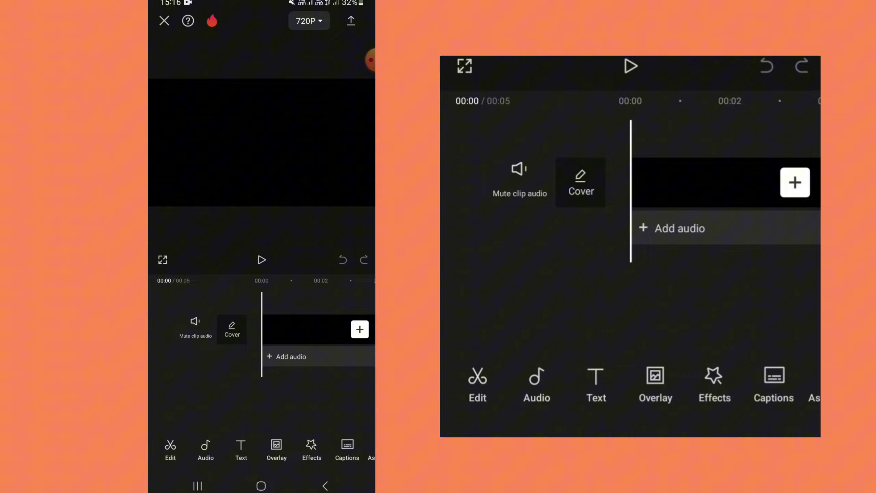
{"action": "scroll", "coordinate": [261, 451], "scroll_direction": "right", "scroll_amount": 5}
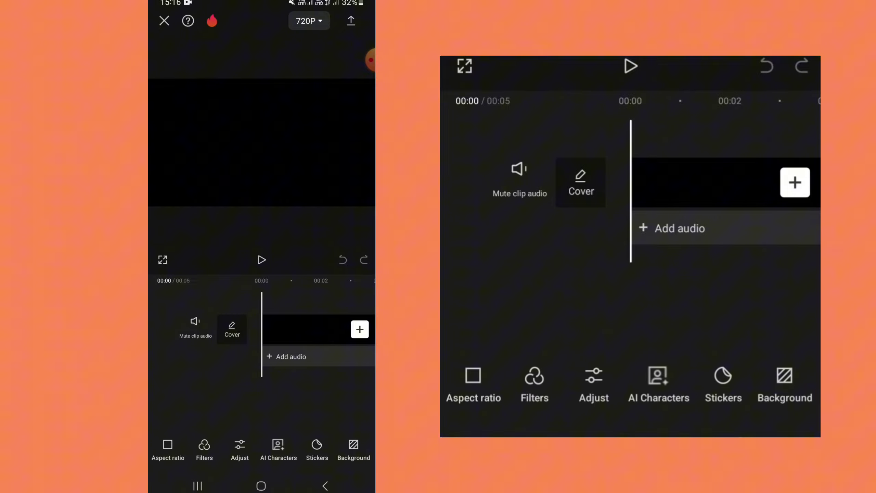
{"action": "scroll", "coordinate": [262, 451], "scroll_direction": "left", "scroll_amount": 5}
{"action": "scroll", "coordinate": [261, 451], "scroll_direction": "right", "scroll_amount": 5}
{"action": "scroll", "coordinate": [261, 450], "scroll_direction": "left", "scroll_amount": 2}
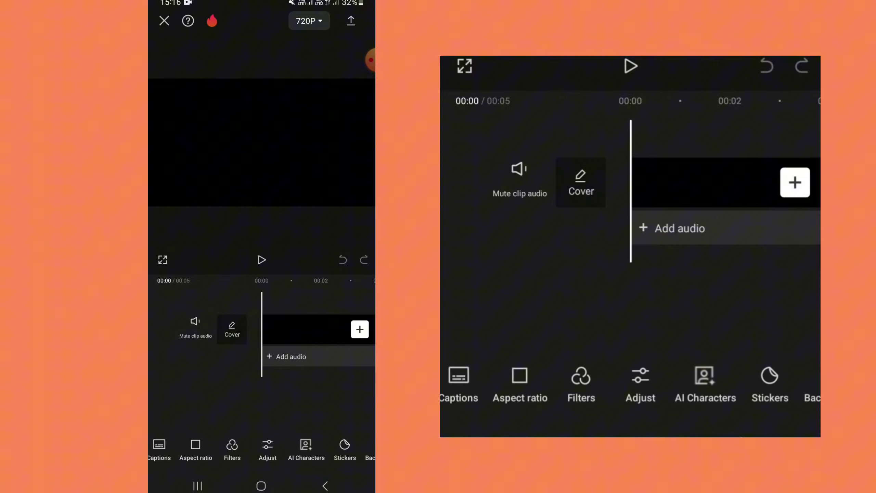
{"action": "left_click", "coordinate": [196, 448]}
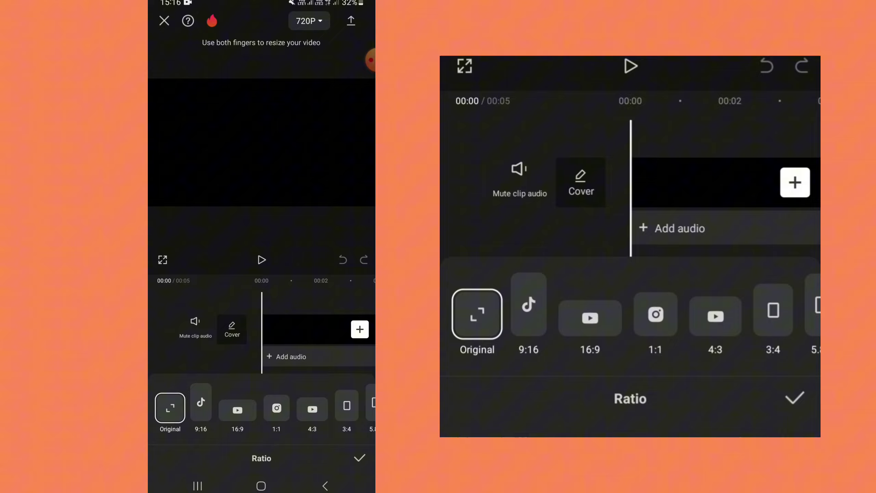
{"action": "left_click", "coordinate": [277, 409]}
{"action": "left_click", "coordinate": [360, 458]}
{"action": "left_click", "coordinate": [312, 340]}
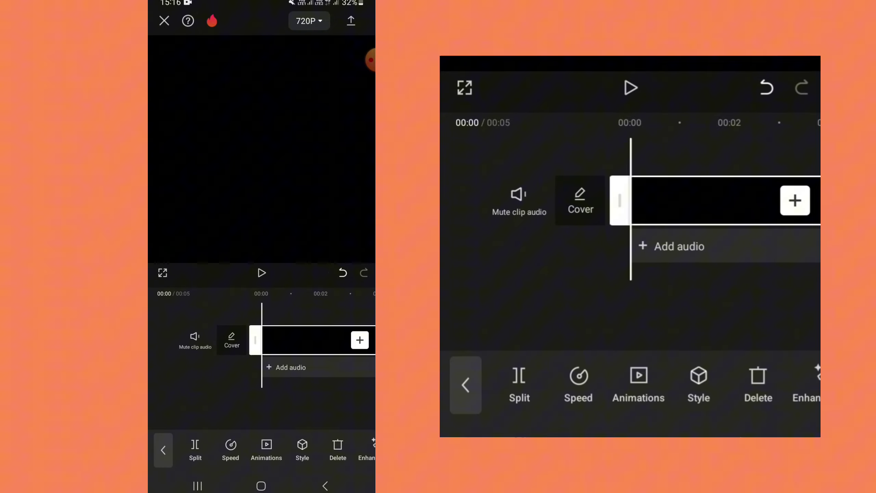
{"action": "left_click", "coordinate": [163, 450]}
{"action": "left_click", "coordinate": [241, 448]}
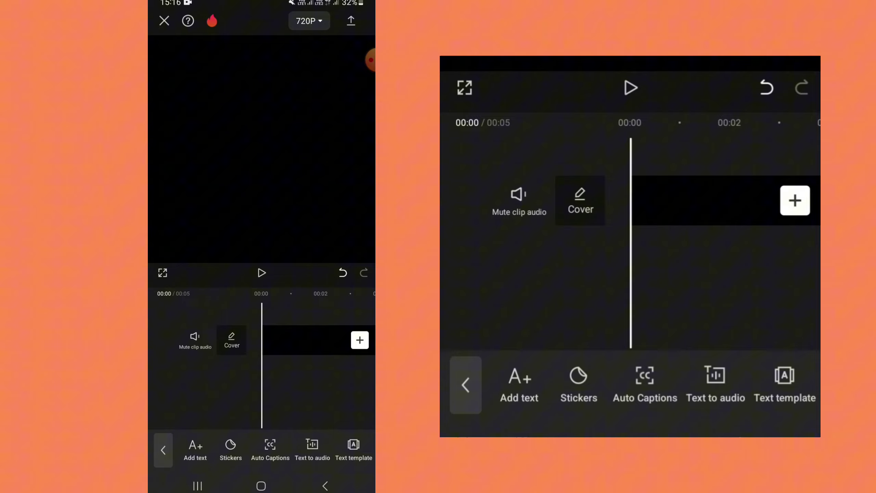
{"action": "left_click", "coordinate": [196, 447]}
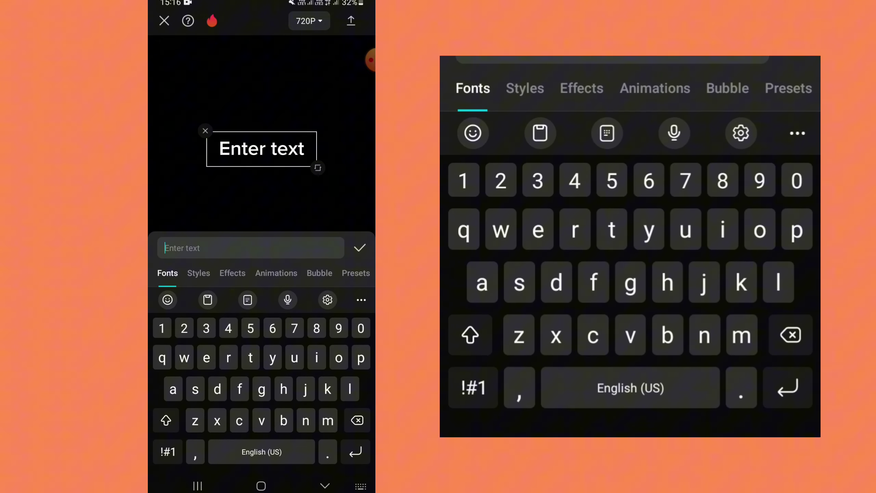
{"action": "key", "text": "shift"}
{"action": "type", "text": "J"}
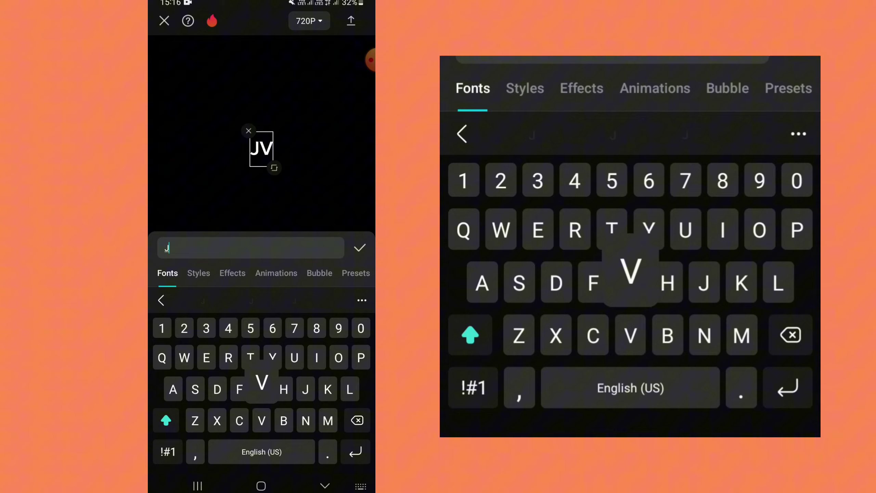
{"action": "type", "text": "VSTPMAXY"}
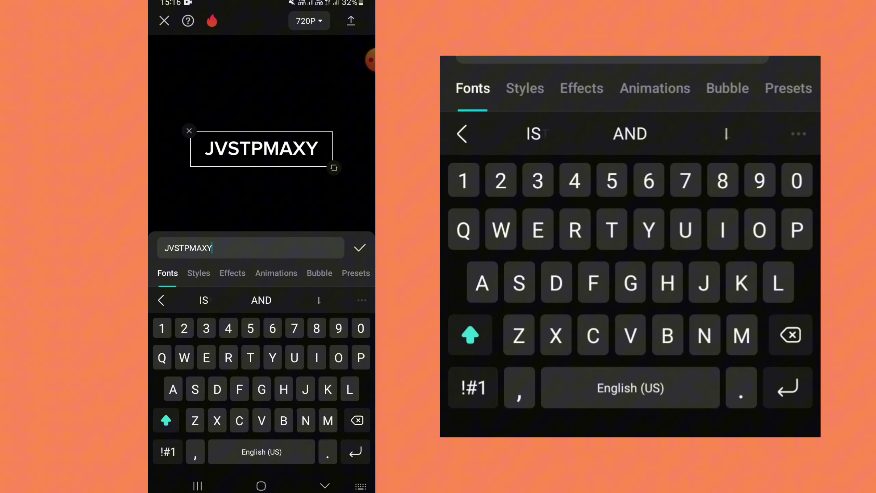
{"action": "left_click", "coordinate": [198, 273]}
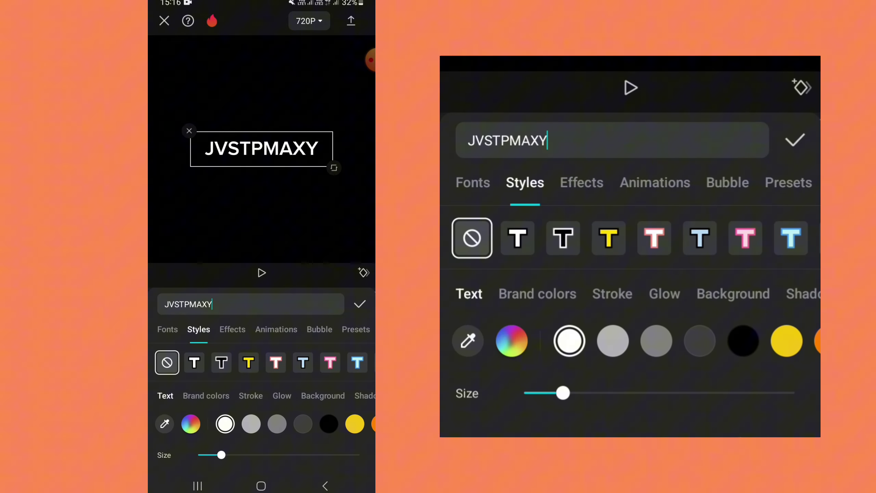
{"action": "left_click", "coordinate": [167, 330]}
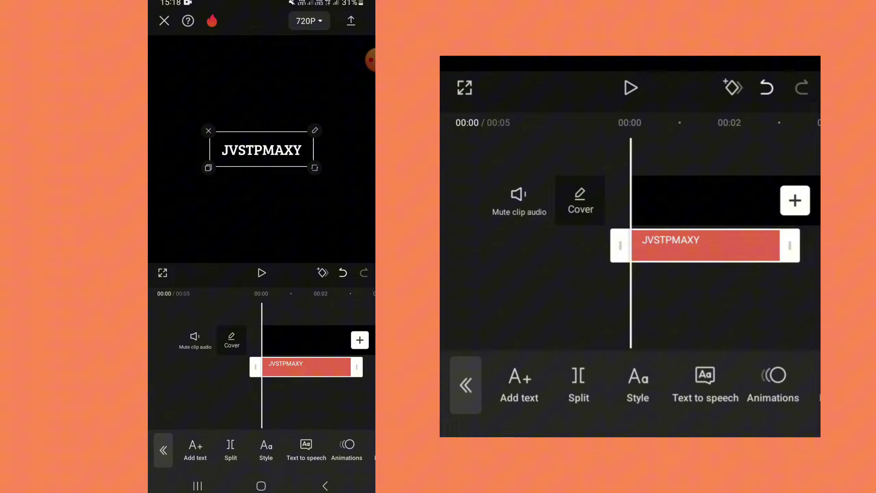
{"action": "scroll", "coordinate": [262, 350], "scroll_direction": "right", "scroll_amount": 3}
{"action": "scroll", "coordinate": [262, 350], "scroll_direction": "right", "scroll_amount": 5}
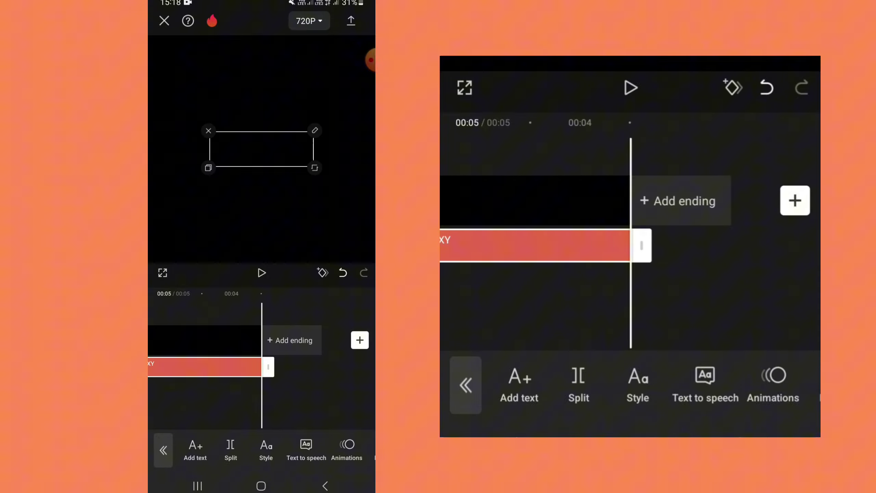
{"action": "scroll", "coordinate": [262, 349], "scroll_direction": "left", "scroll_amount": 5}
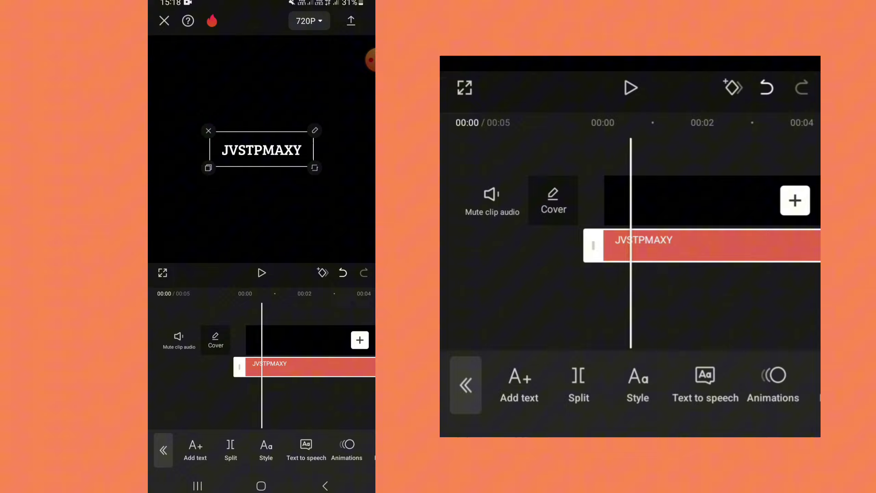
{"action": "left_click_drag", "start_coordinate": [705, 383], "coordinate": [521, 384]}
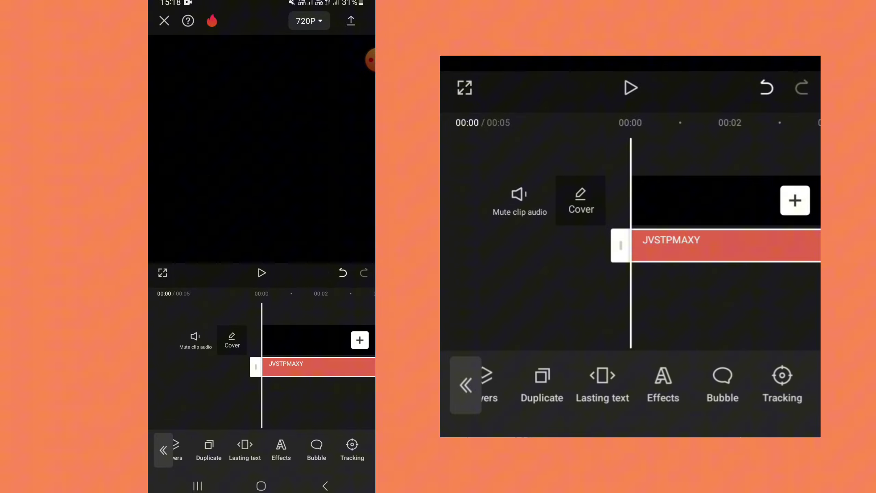
{"action": "left_click", "coordinate": [466, 384]}
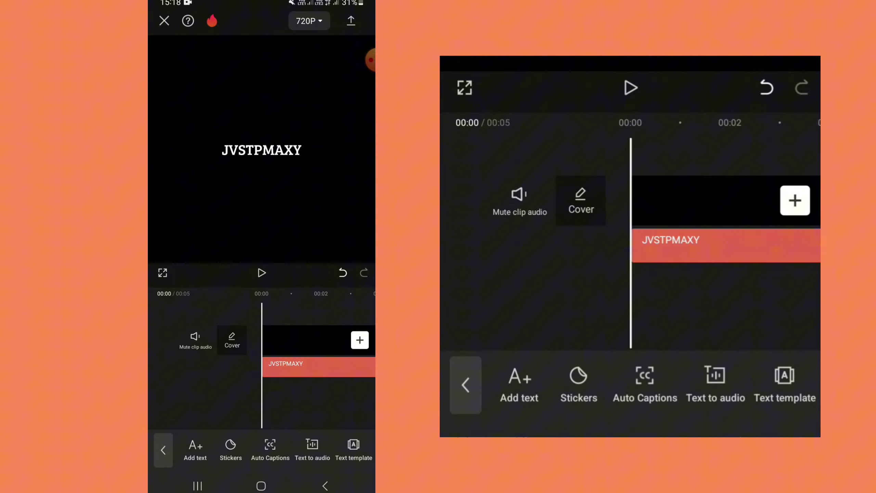
{"action": "scroll", "coordinate": [261, 350], "scroll_direction": "right", "scroll_amount": 5}
{"action": "left_click", "coordinate": [534, 245]}
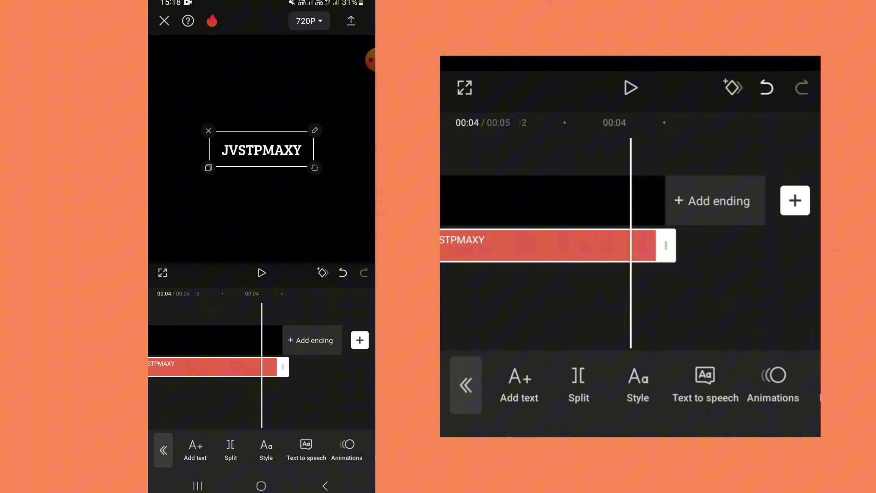
{"action": "scroll", "coordinate": [630, 247], "scroll_direction": "left", "scroll_amount": 5}
{"action": "left_click", "coordinate": [466, 385]}
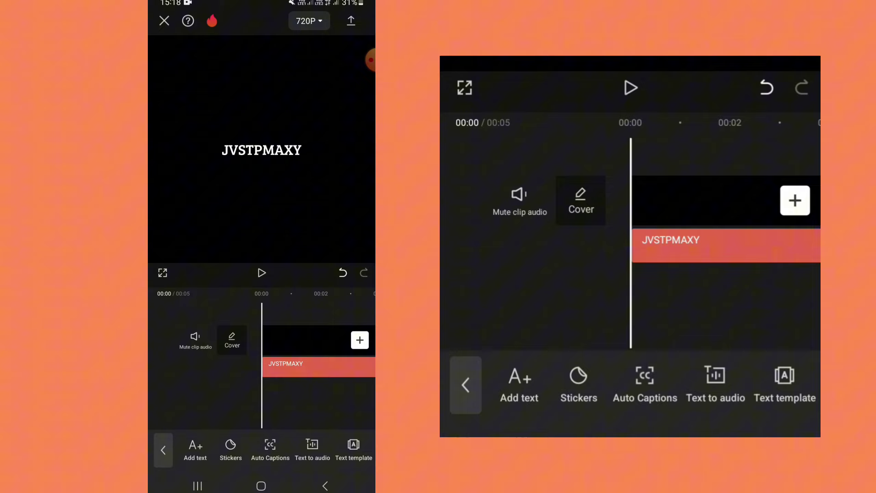
{"action": "left_click", "coordinate": [726, 245]}
{"action": "mouse_move", "coordinate": [753, 385]}
{"action": "left_mouse_down"}
{"action": "mouse_move", "coordinate": [521, 385]}
{"action": "mouse_move", "coordinate": [754, 385]}
{"action": "left_mouse_up"}
{"action": "left_click_drag", "start_coordinate": [548, 384], "coordinate": [685, 385]}
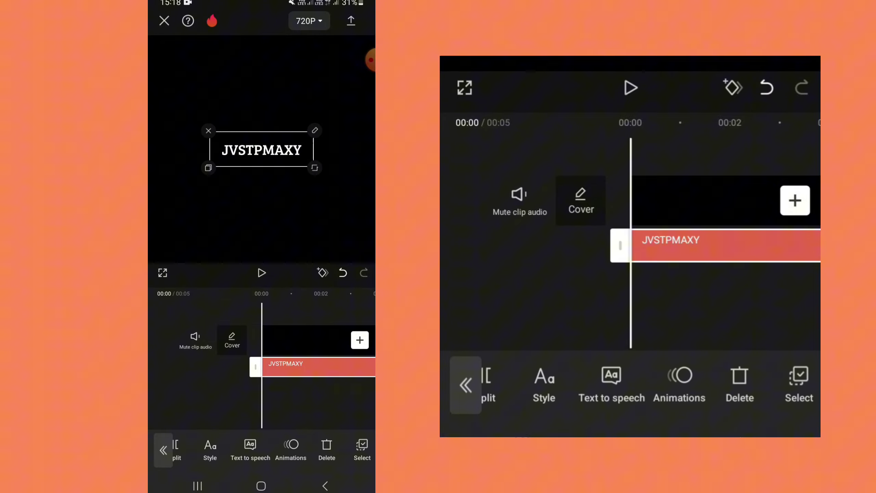
{"action": "left_click", "coordinate": [679, 384]}
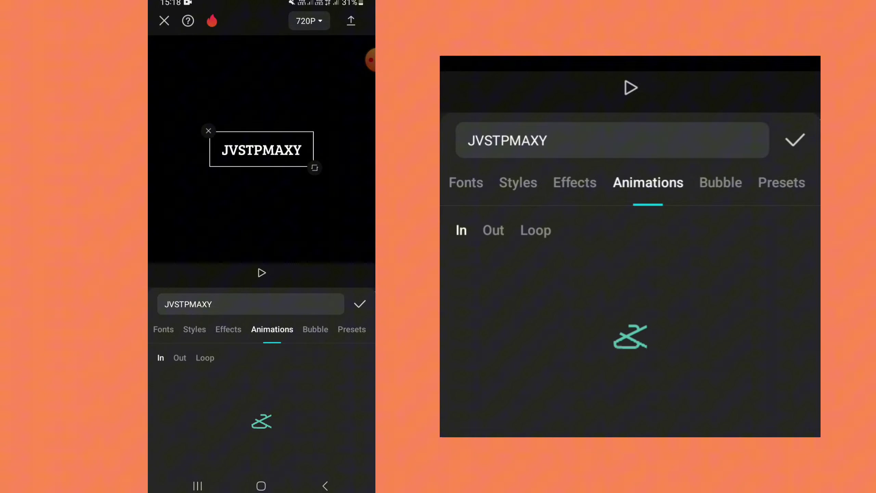
{"action": "left_click", "coordinate": [493, 230]}
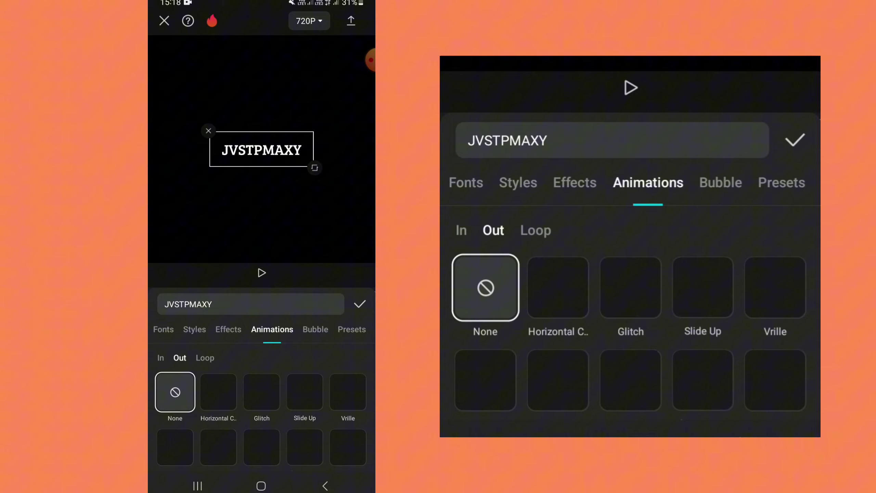
{"action": "scroll", "coordinate": [262, 411], "scroll_direction": "down", "scroll_amount": 3}
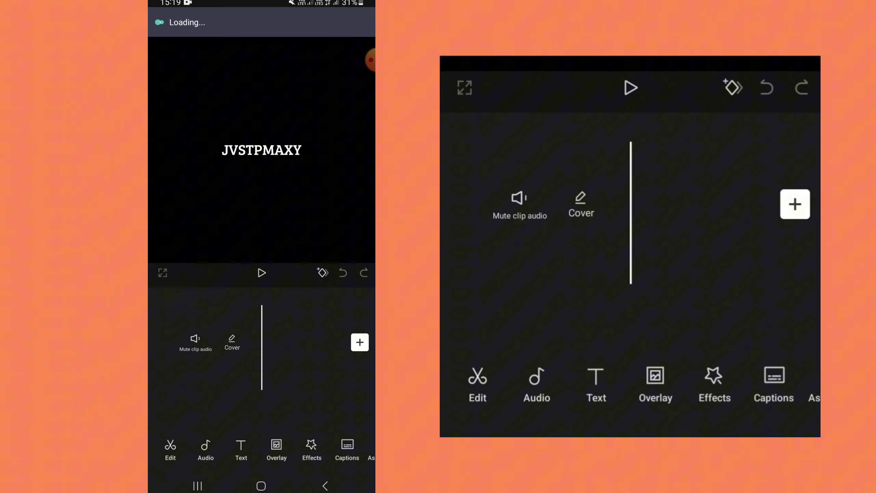
{"action": "left_click", "coordinate": [308, 339]}
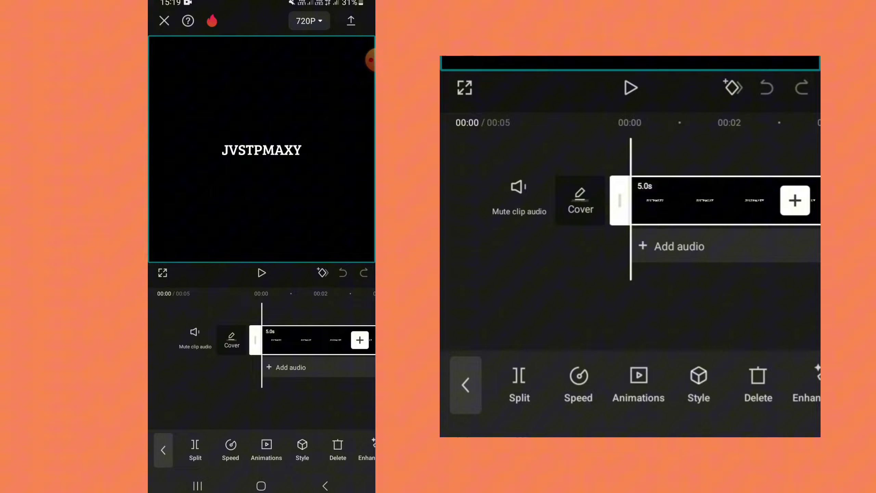
{"action": "mouse_move", "coordinate": [315, 340]}
{"action": "left_mouse_down"}
{"action": "mouse_move", "coordinate": [168, 340]}
{"action": "mouse_move", "coordinate": [322, 339]}
{"action": "mouse_move", "coordinate": [250, 340]}
{"action": "mouse_move", "coordinate": [269, 340]}
{"action": "left_mouse_up"}
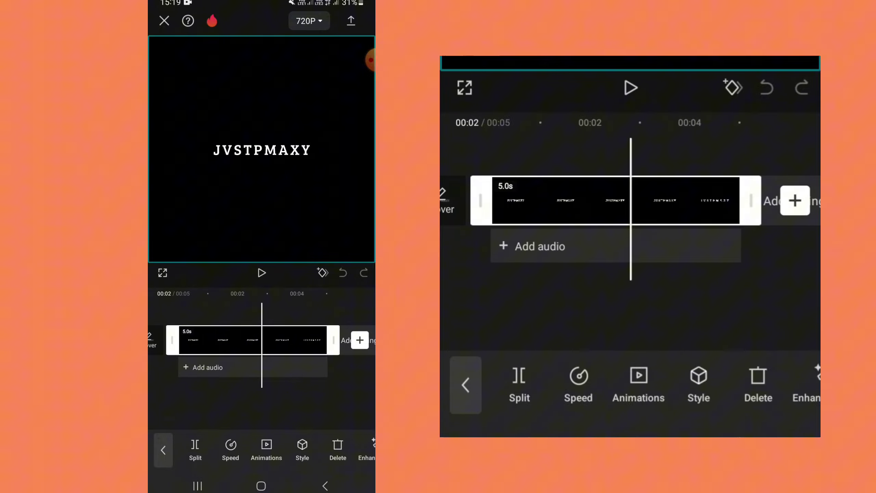
{"action": "left_click", "coordinate": [196, 450]}
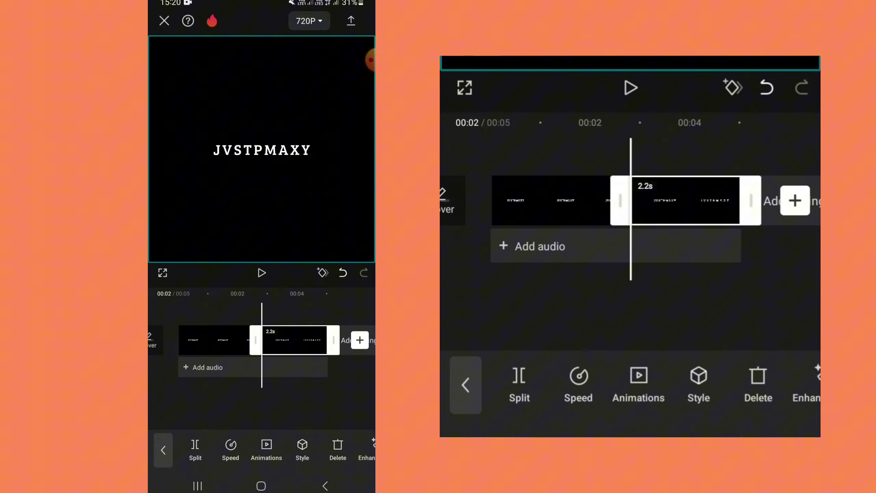
{"action": "left_click", "coordinate": [220, 339]}
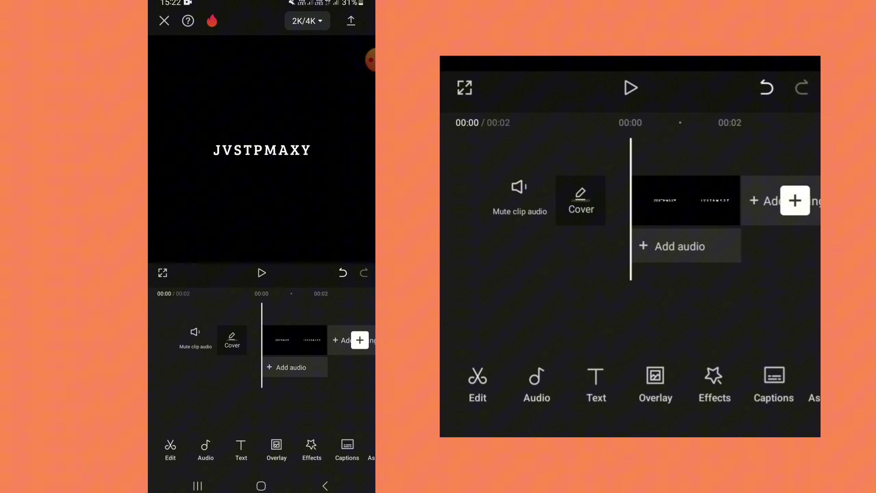
{"action": "left_click", "coordinate": [684, 200]}
{"action": "left_click", "coordinate": [580, 380]}
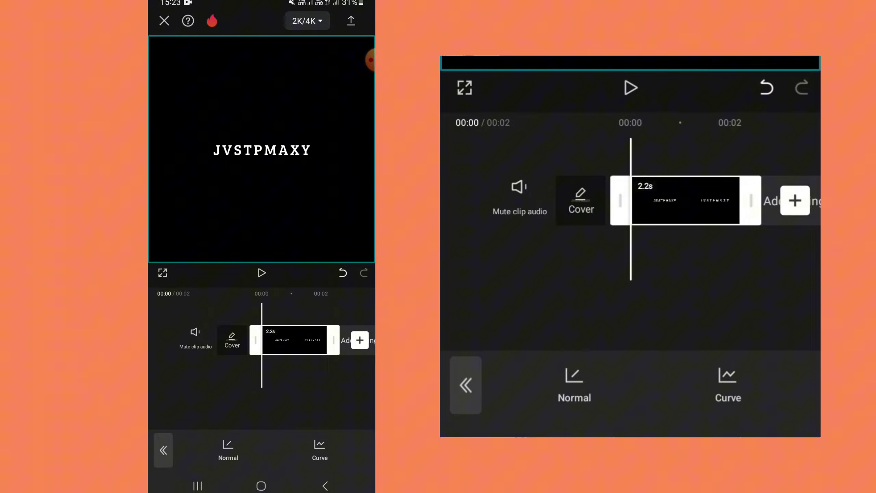
{"action": "left_click", "coordinate": [228, 450]}
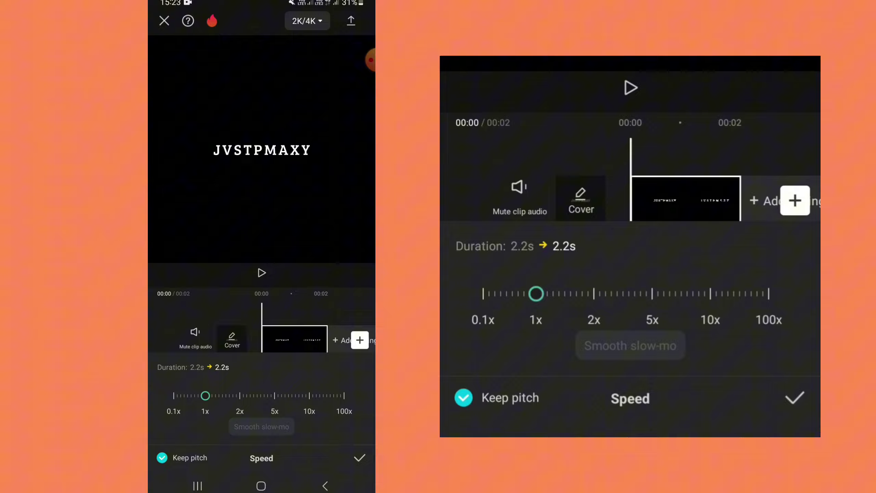
Drag the speed slider to 2.3x, shrinking the JVSTPMAXY title clip to about one second.
{"action": "mouse_move", "coordinate": [206, 396]}
{"action": "left_mouse_down"}
{"action": "mouse_move", "coordinate": [341, 395]}
{"action": "mouse_move", "coordinate": [243, 396]}
{"action": "left_mouse_up"}
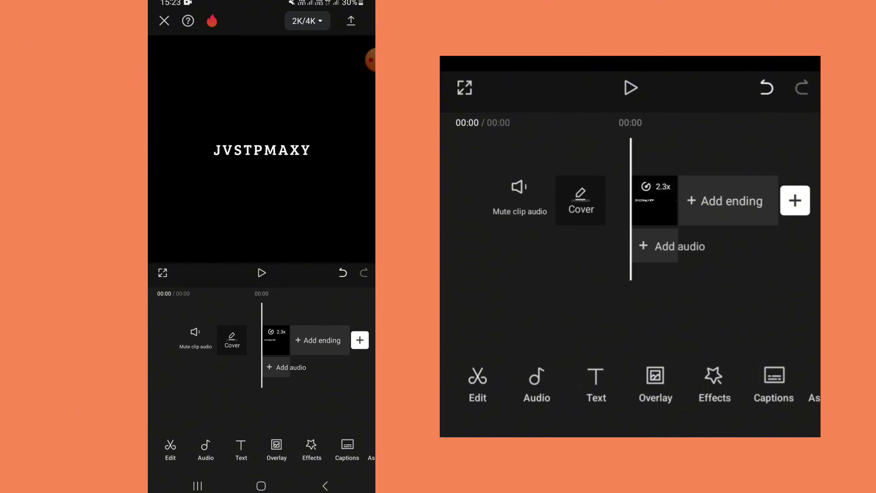
{"action": "left_click", "coordinate": [275, 337]}
{"action": "left_click", "coordinate": [162, 446]}
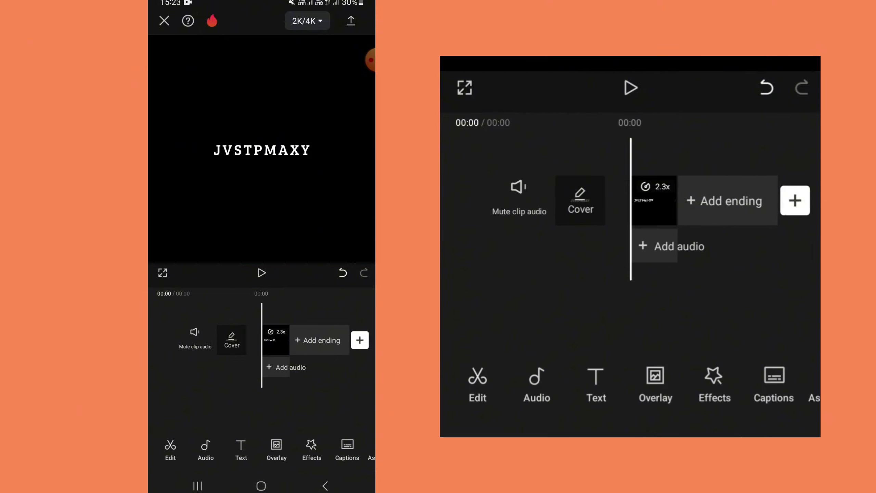